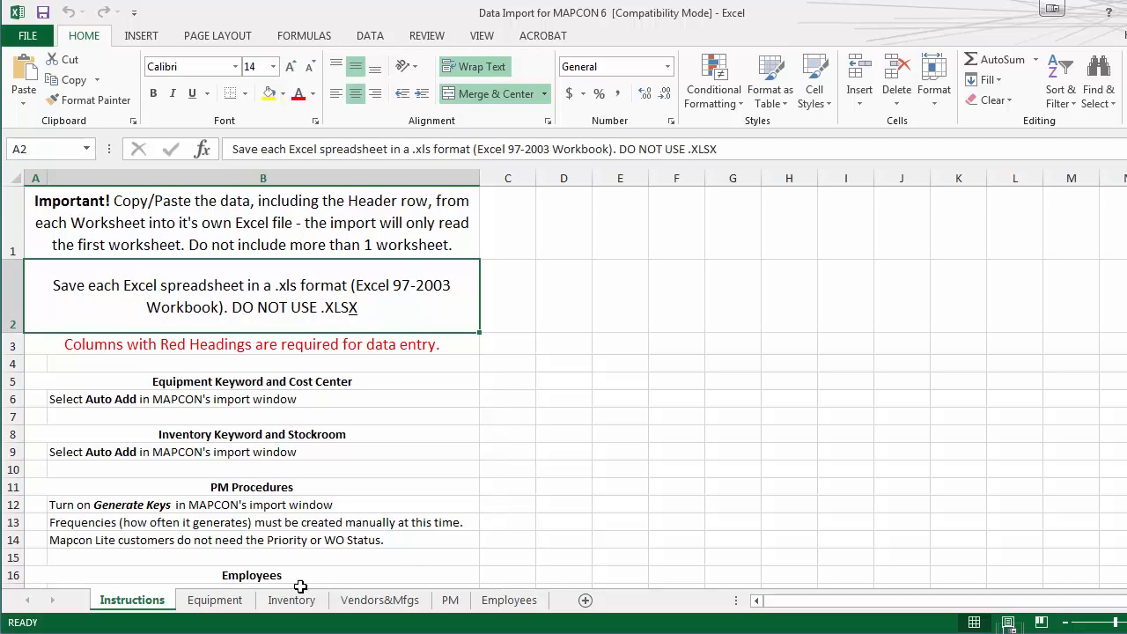
Step: Look through the Equipment, Inventory and Vendors&Mfgs worksheets of the import template and return to the Equipment sheet
{"action": "left_click", "coordinate": [225, 605]}
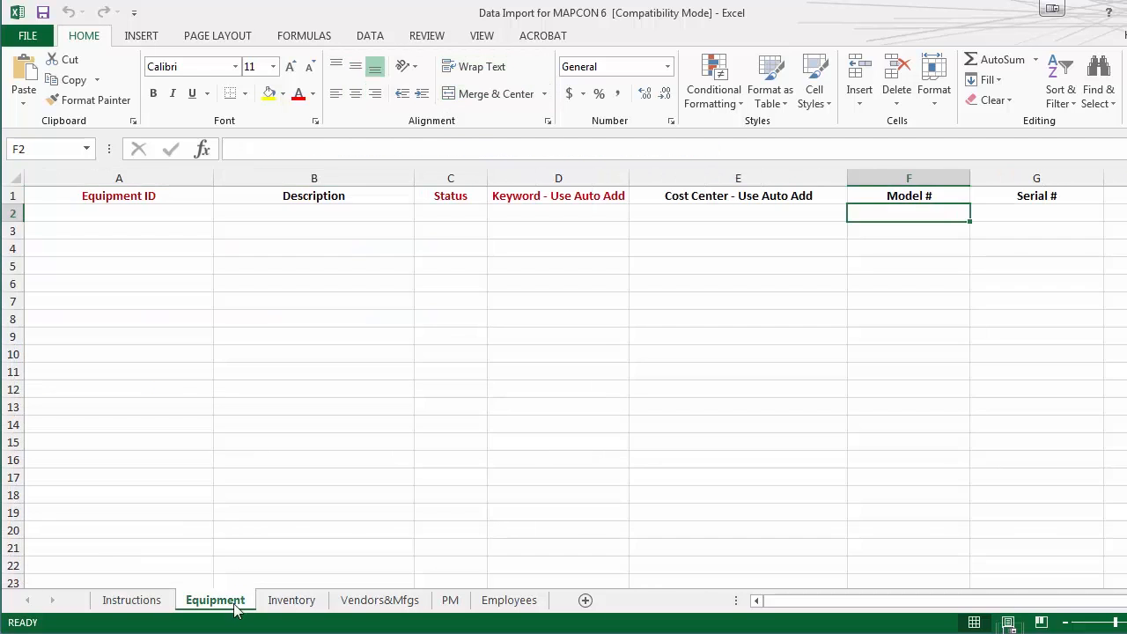
{"action": "left_click", "coordinate": [292, 606]}
{"action": "left_click", "coordinate": [352, 606]}
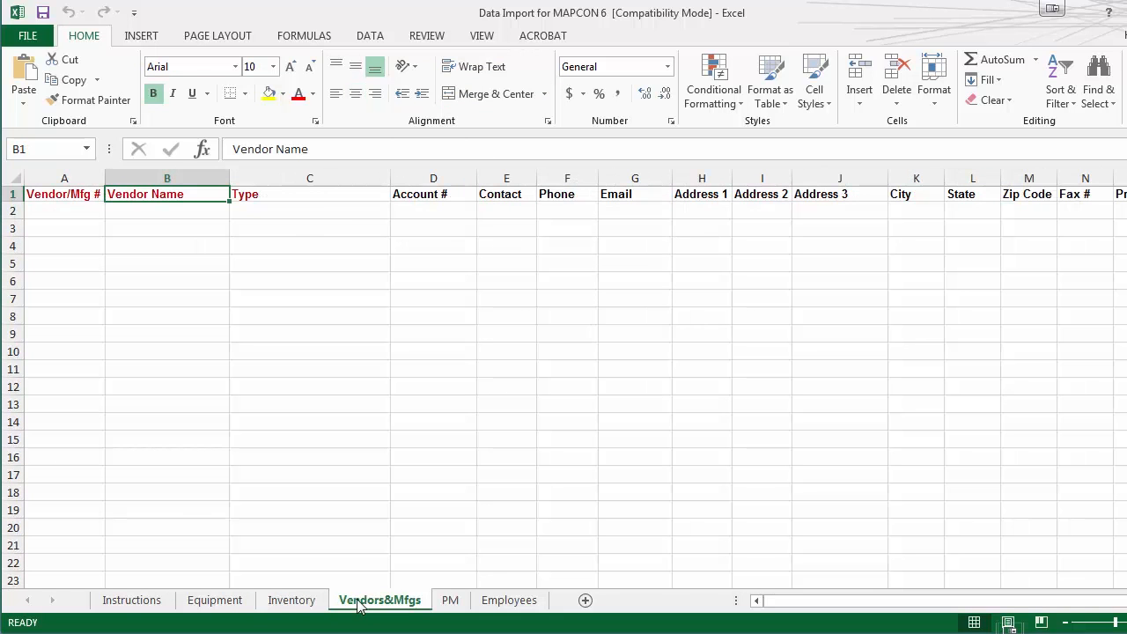
{"action": "left_click", "coordinate": [220, 606]}
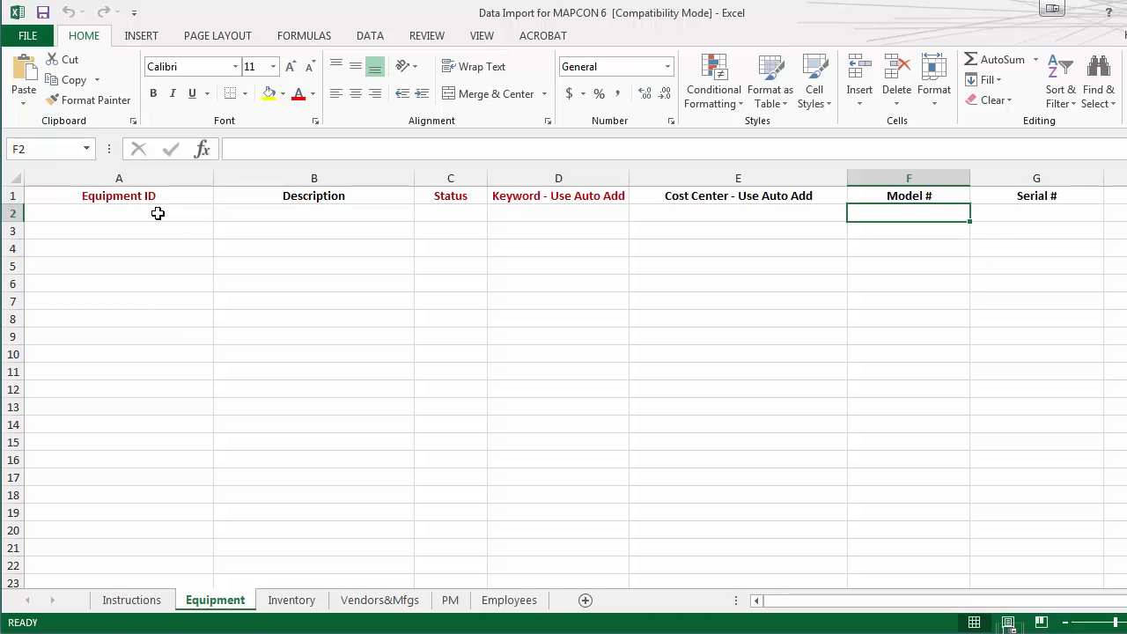
Step: In the first data row of the Equipment sheet, enter Truck as the keyword and choose IN as the status
{"action": "left_click", "coordinate": [517, 214]}
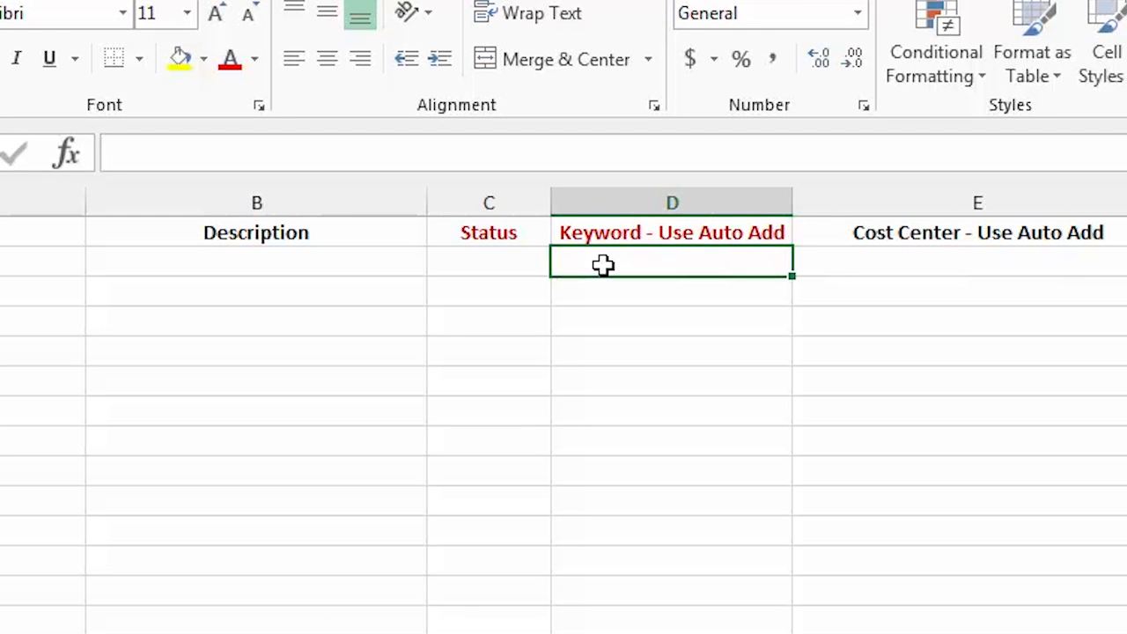
{"action": "type", "text": "Truck"}
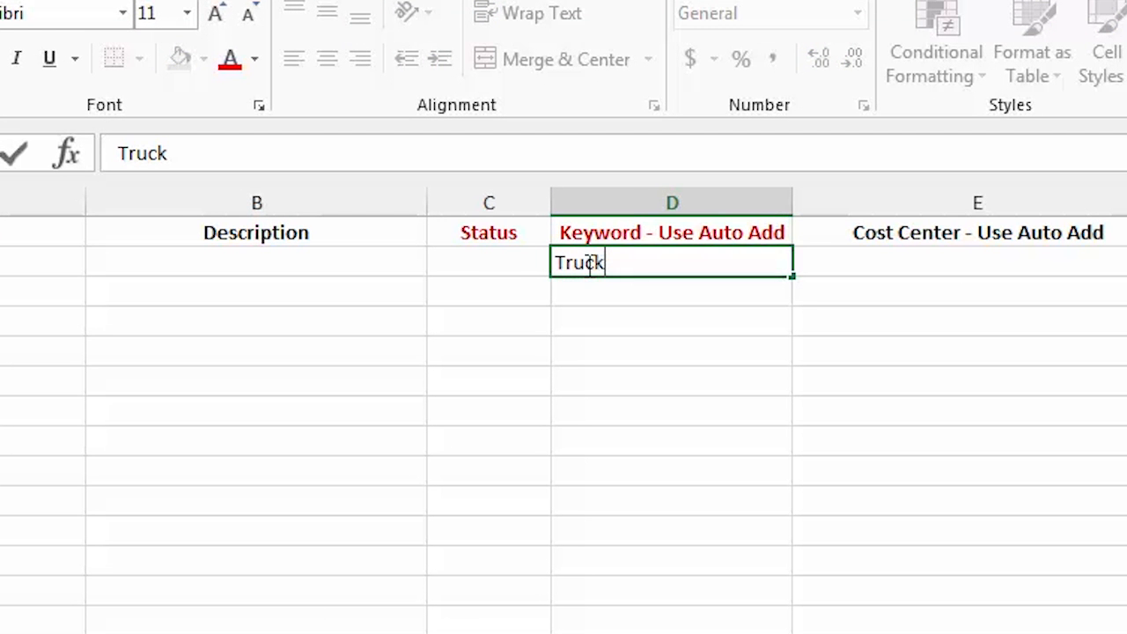
{"action": "left_click", "coordinate": [499, 263]}
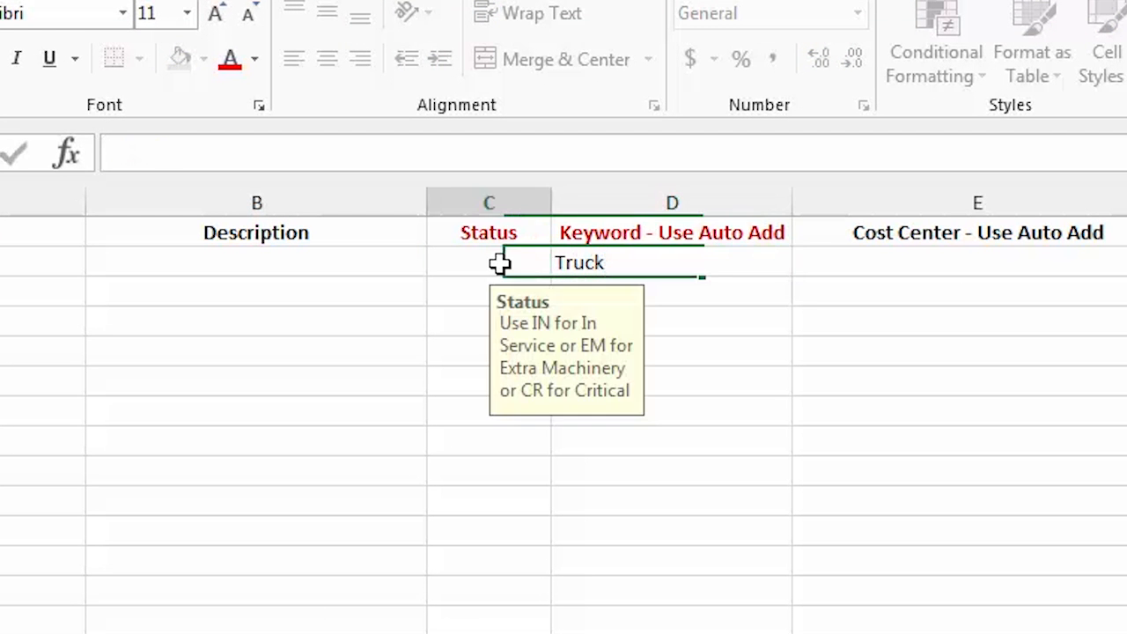
{"action": "left_click", "coordinate": [563, 264]}
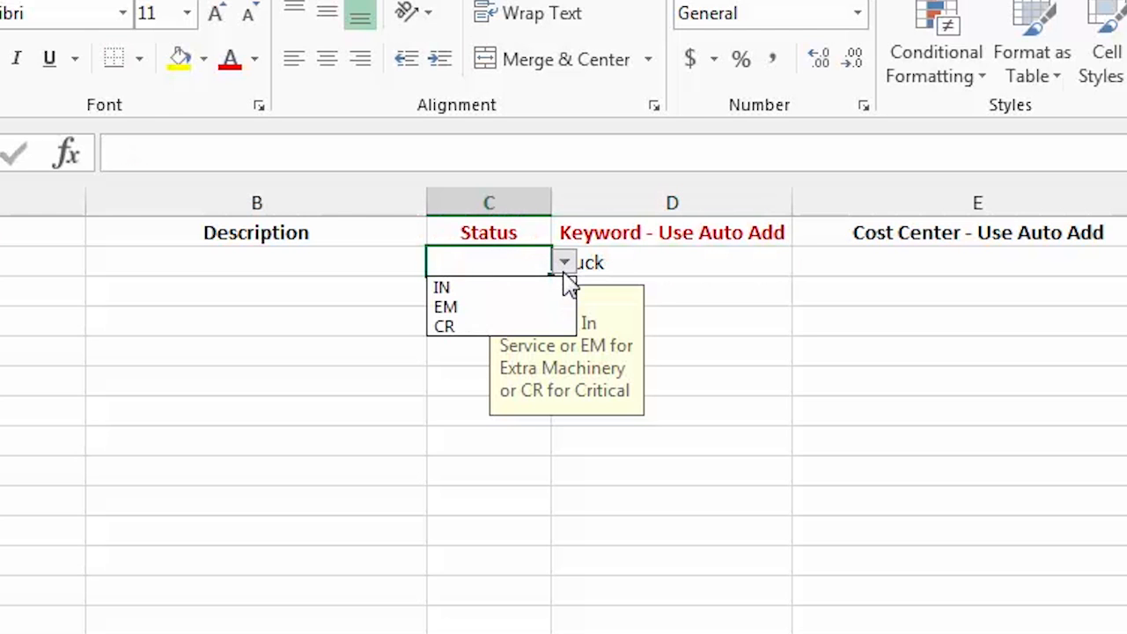
{"action": "left_click", "coordinate": [515, 257]}
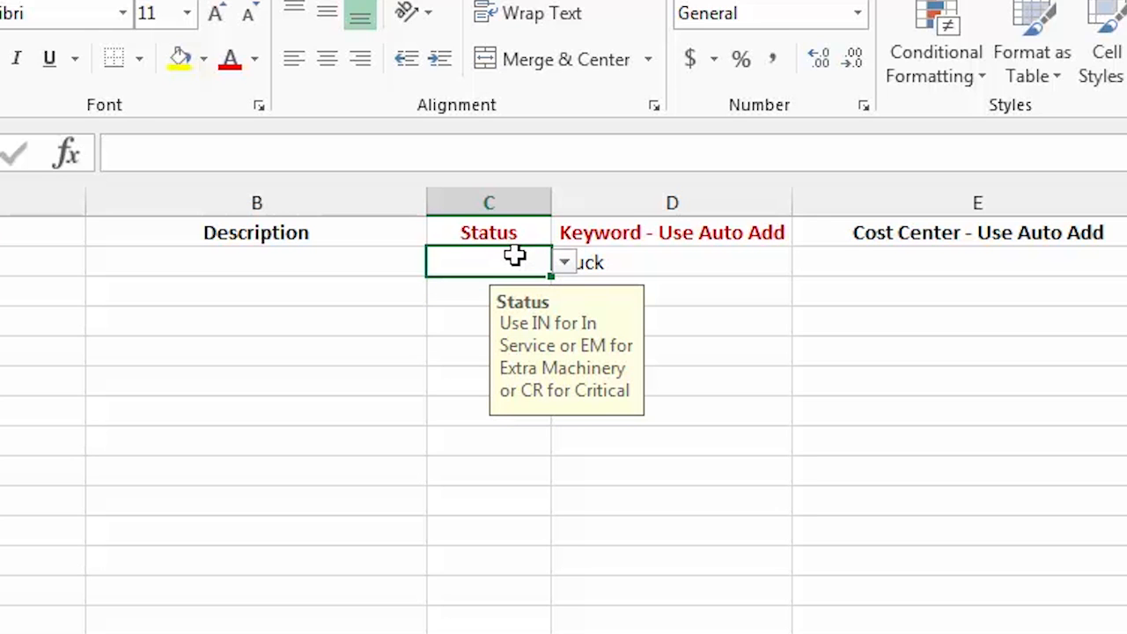
{"action": "left_click", "coordinate": [563, 263]}
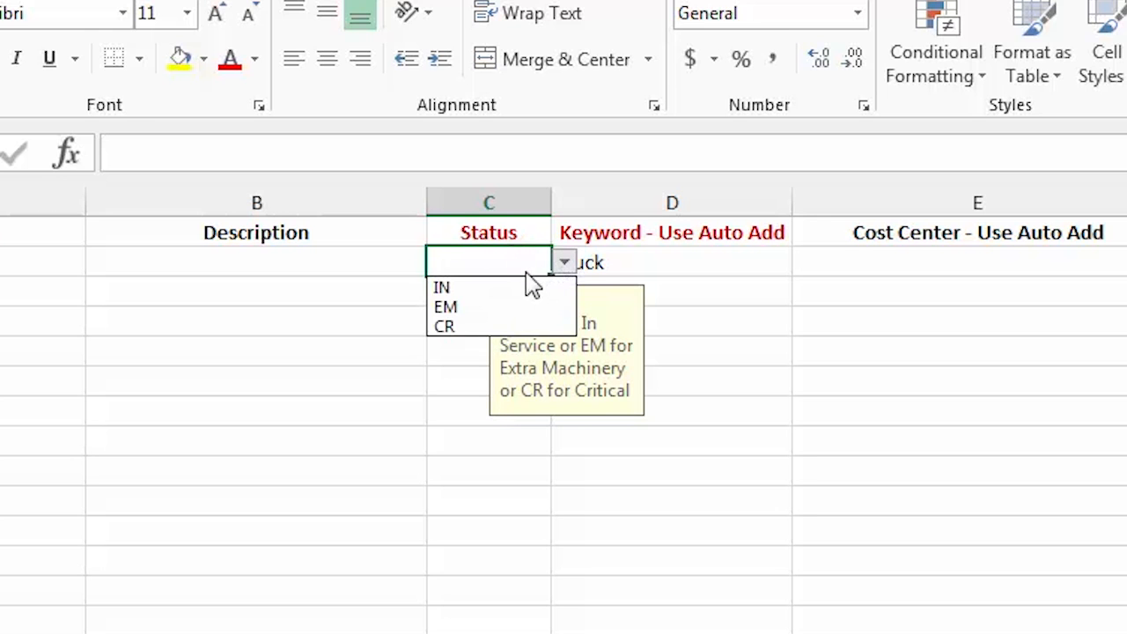
{"action": "left_click", "coordinate": [526, 295]}
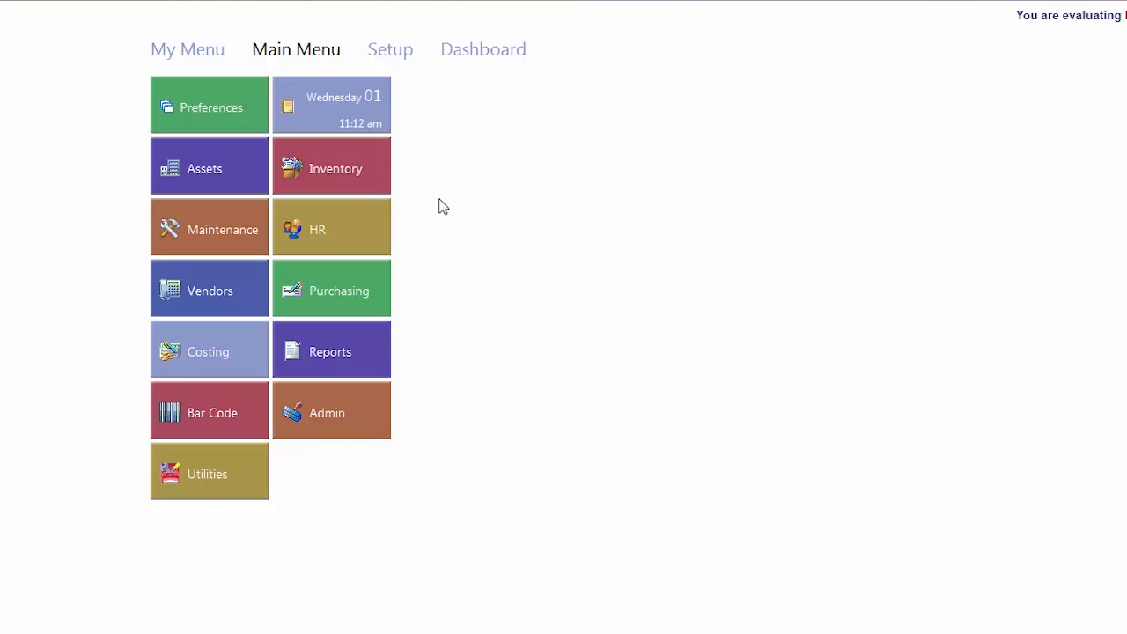
Step: Switch to MAPCON, open the Equipment window from the Assets area and start its Excel import
{"action": "left_click", "coordinate": [228, 171]}
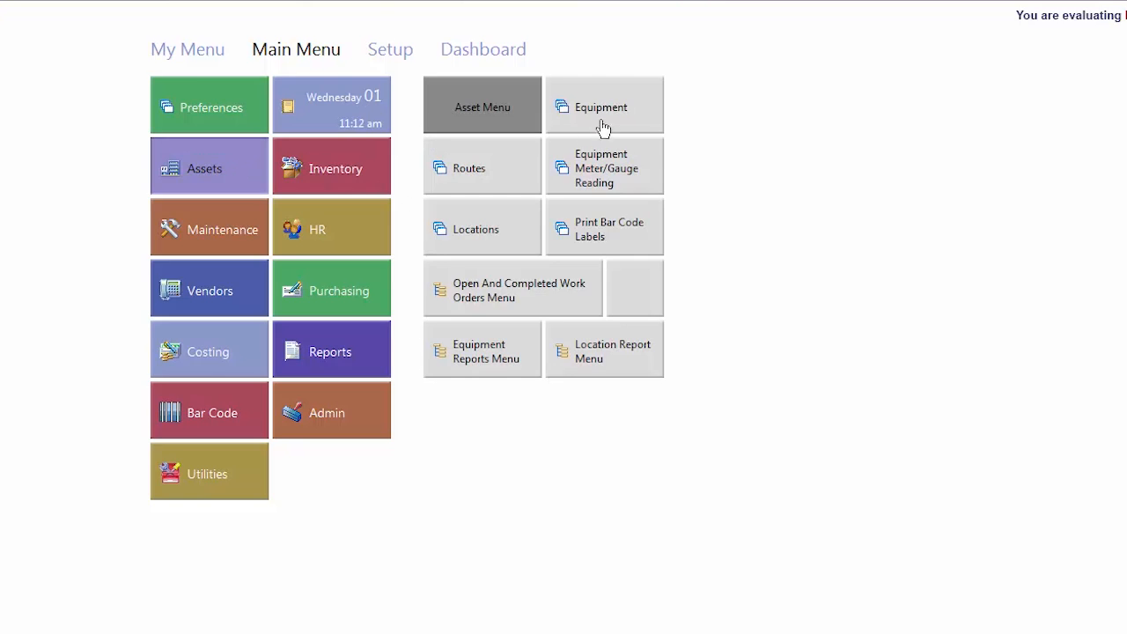
{"action": "left_click", "coordinate": [632, 117]}
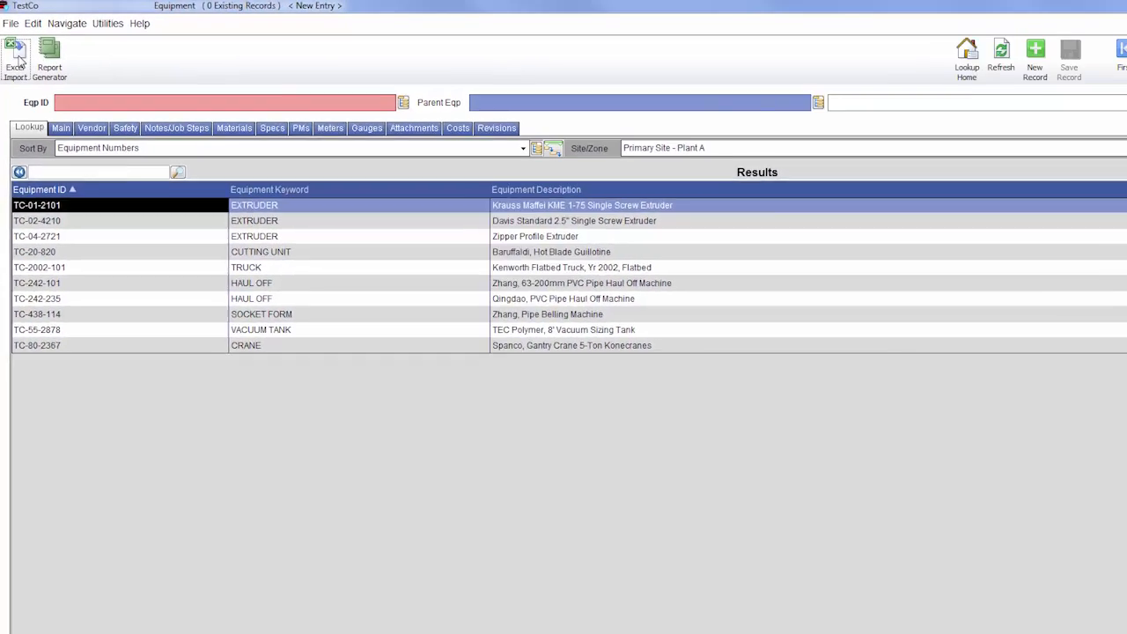
{"action": "left_click", "coordinate": [45, 126]}
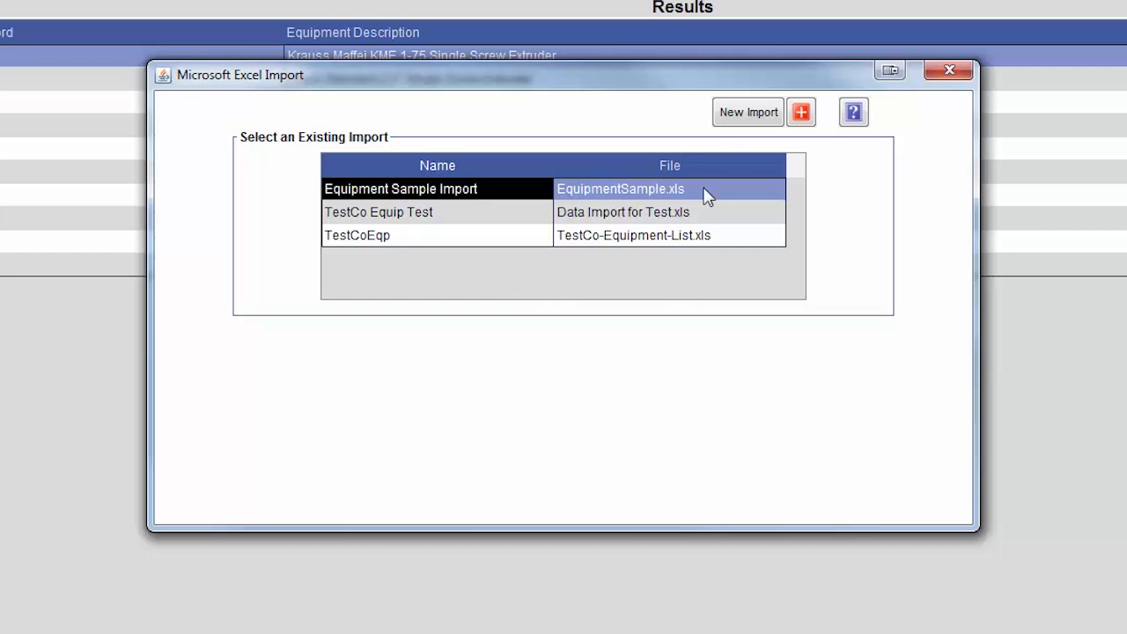
Step: Create a new import named TestCo Equipment
{"action": "left_click", "coordinate": [745, 116]}
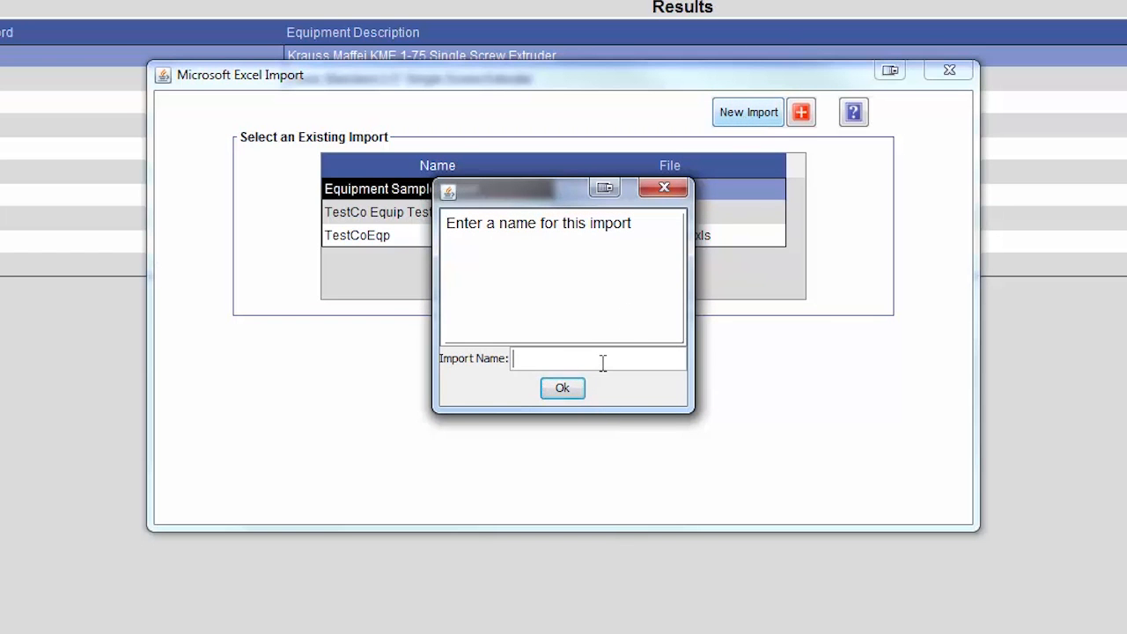
{"action": "type", "text": "TestCo Equipment"}
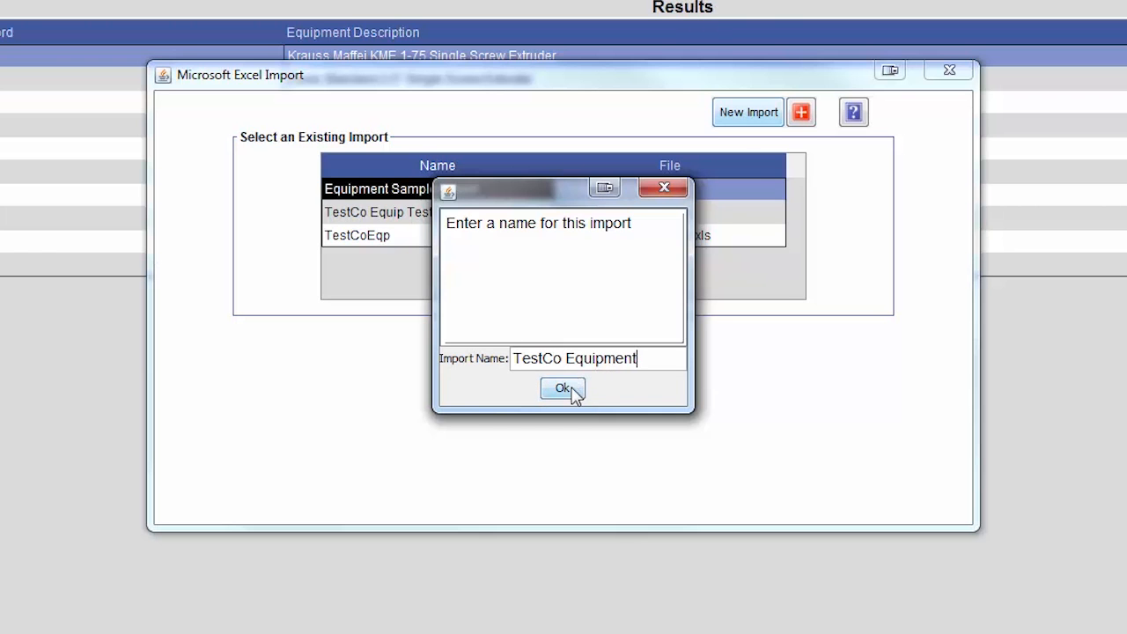
{"action": "left_click", "coordinate": [563, 389]}
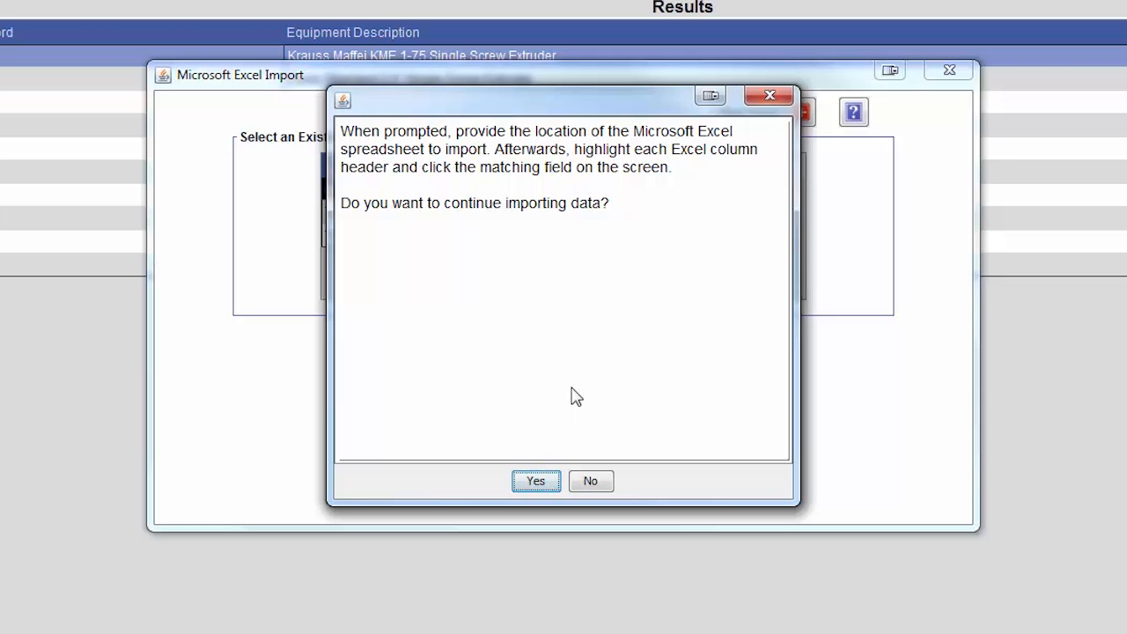
Step: Continue the import and load the Data Import for MAPCON TestCo.xls spreadsheet from the desktop
{"action": "left_click", "coordinate": [538, 481]}
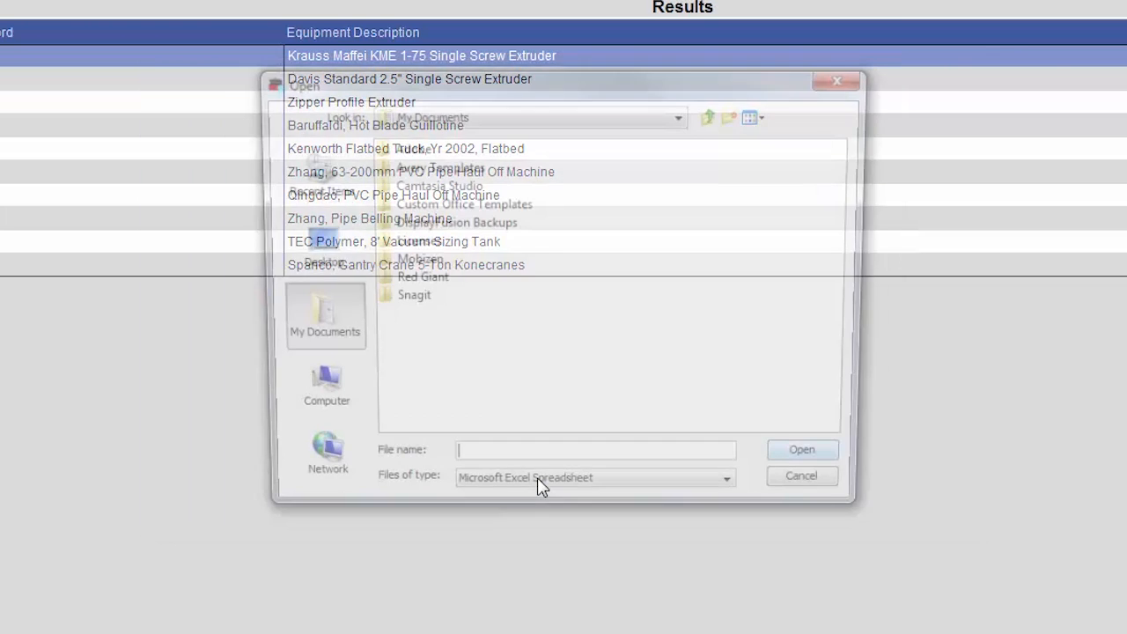
{"action": "left_click", "coordinate": [328, 270]}
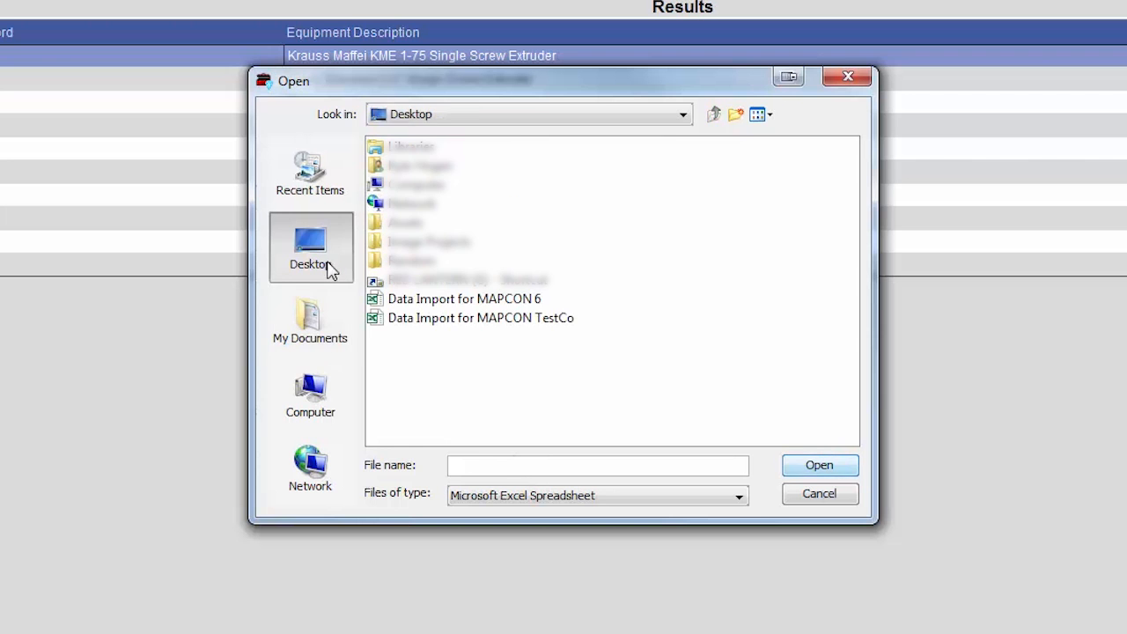
{"action": "left_click", "coordinate": [398, 318]}
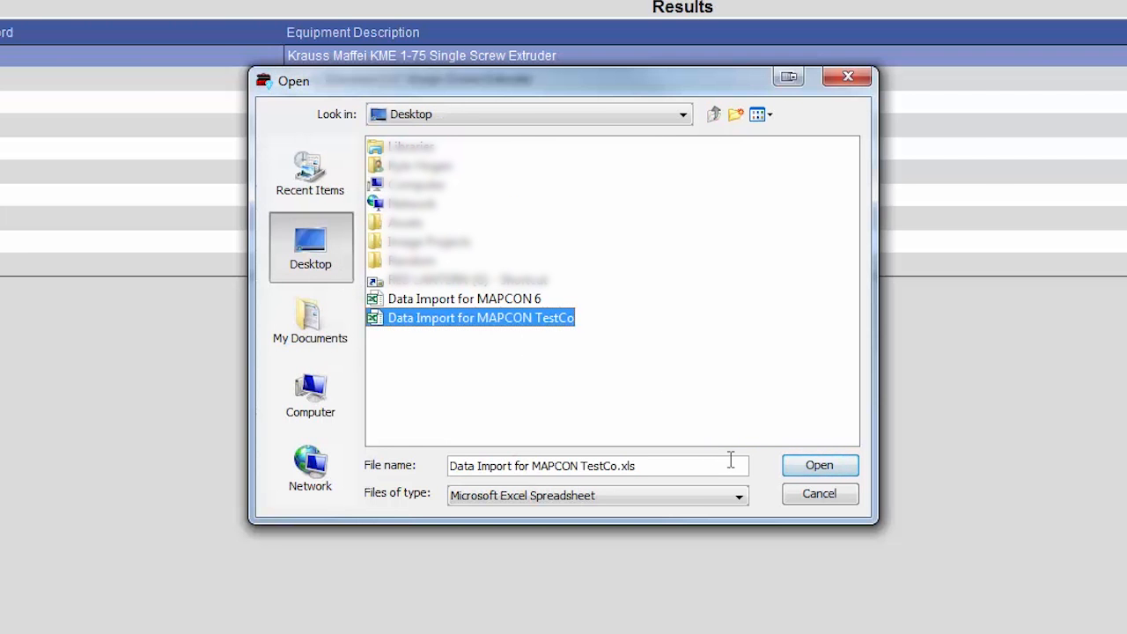
{"action": "left_click", "coordinate": [803, 473]}
{"action": "left_click", "coordinate": [545, 481]}
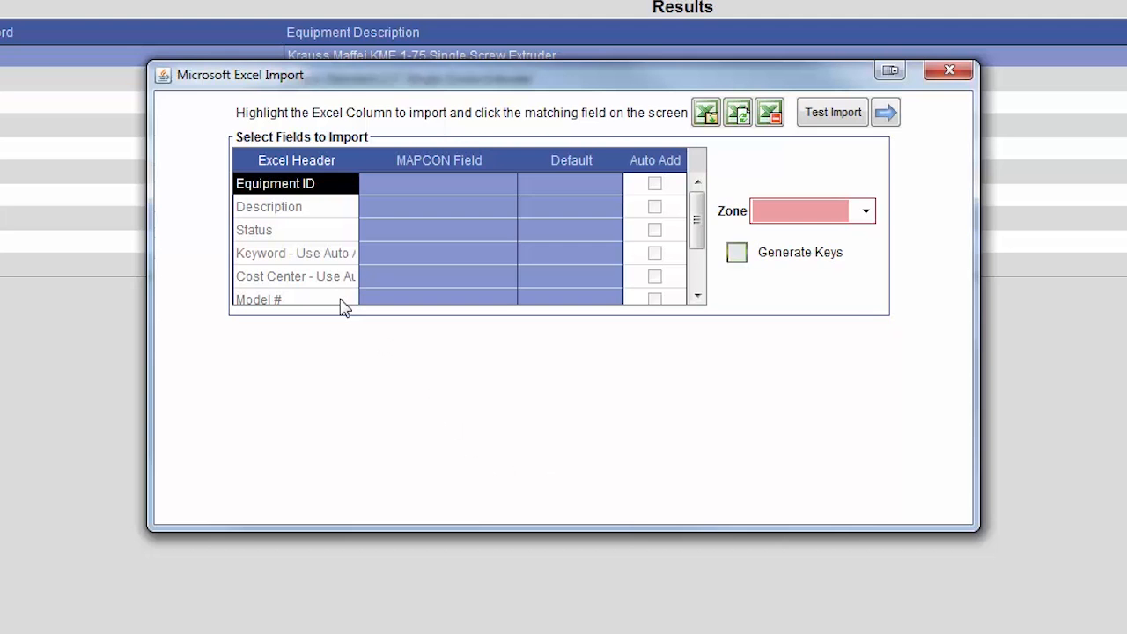
Step: Match the Equipment ID column to the Eqp ID field and the Description column to the Description field
{"action": "left_click", "coordinate": [427, 184]}
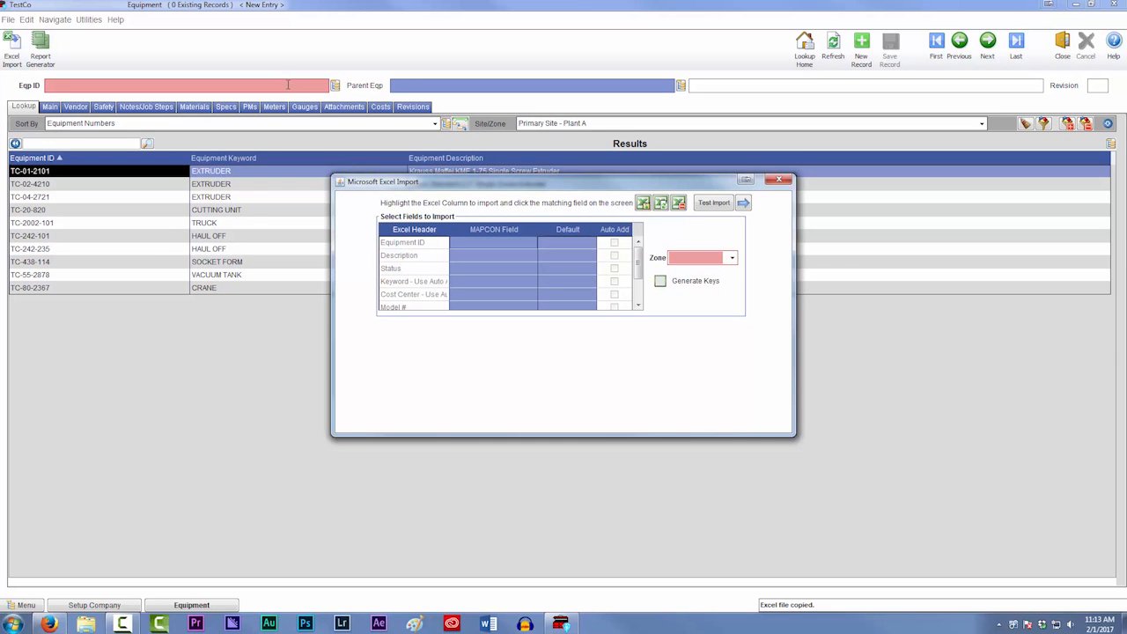
{"action": "left_click", "coordinate": [288, 85]}
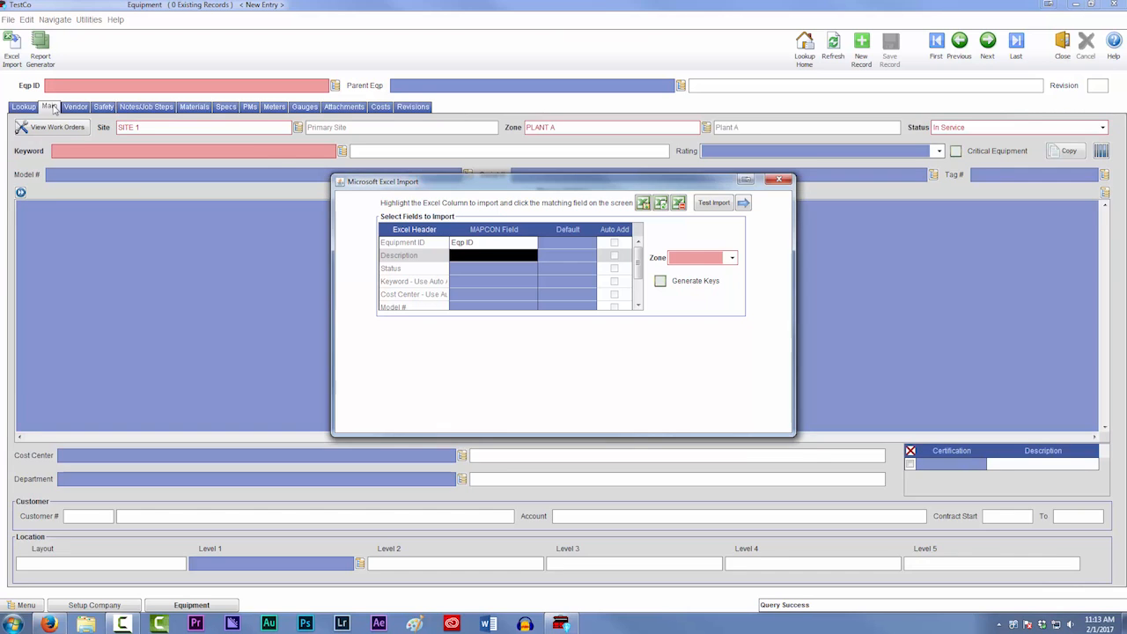
{"action": "left_click", "coordinate": [50, 106]}
{"action": "left_click_drag", "start_coordinate": [483, 186], "coordinate": [543, 269]}
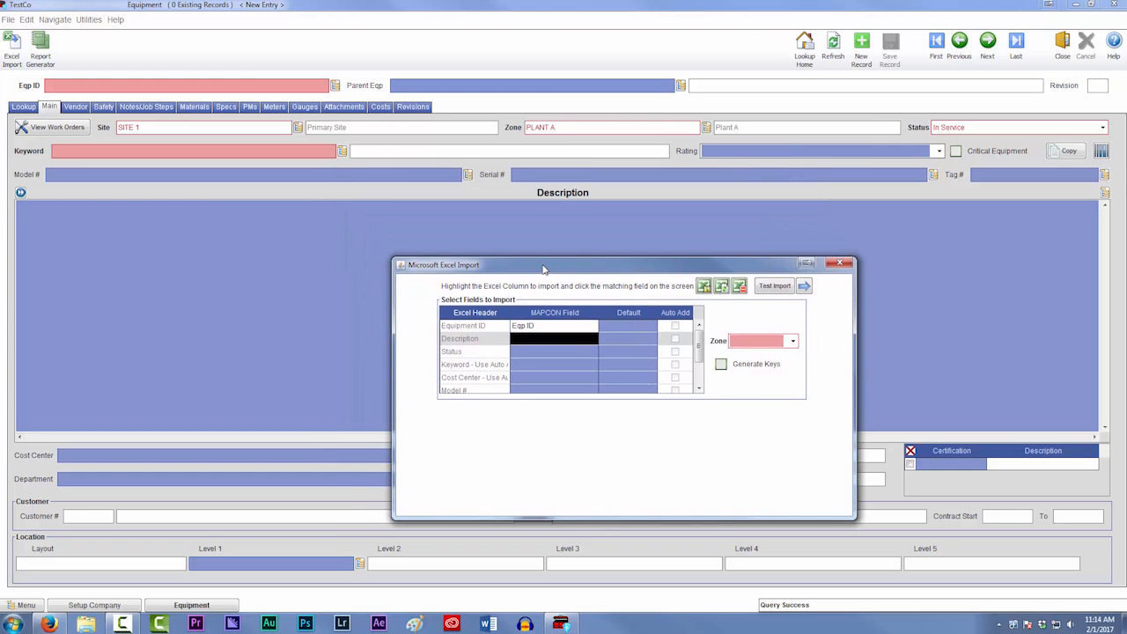
{"action": "left_click", "coordinate": [550, 338]}
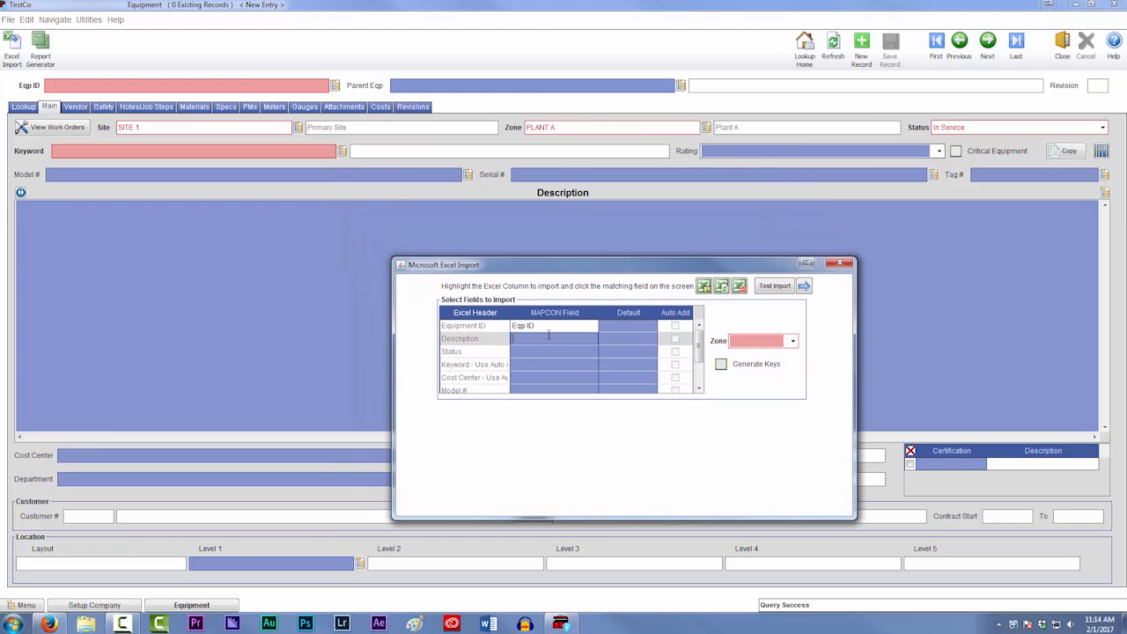
{"action": "left_click", "coordinate": [476, 245]}
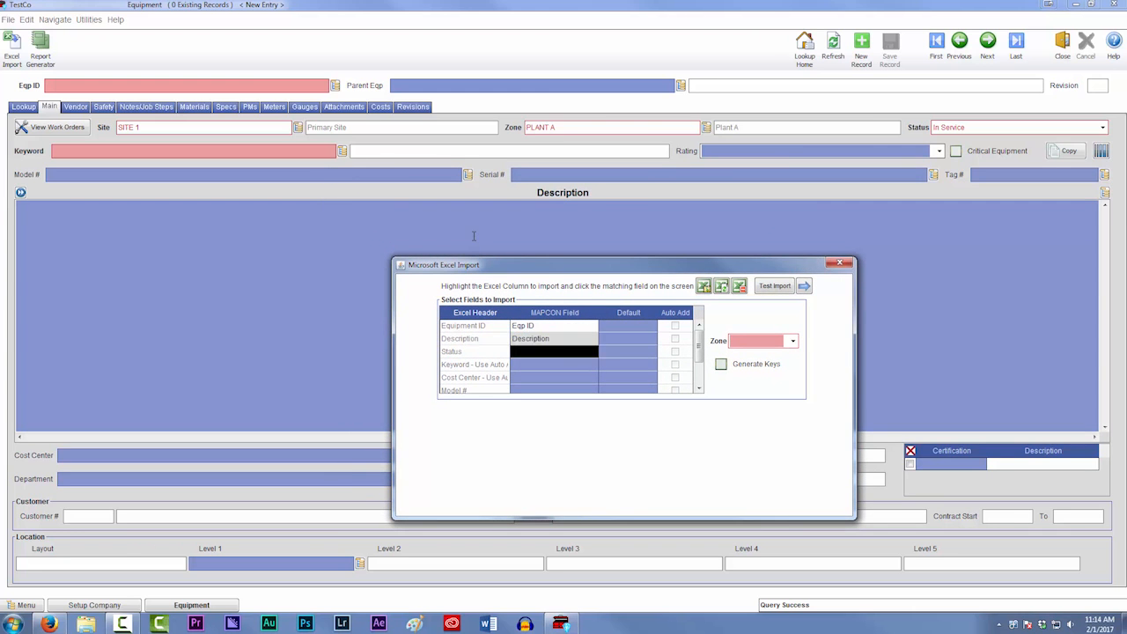
Step: Match the Keyword and Cost Center columns to their MAPCON fields and enable Auto Add for Cost Center
{"action": "left_click", "coordinate": [559, 364]}
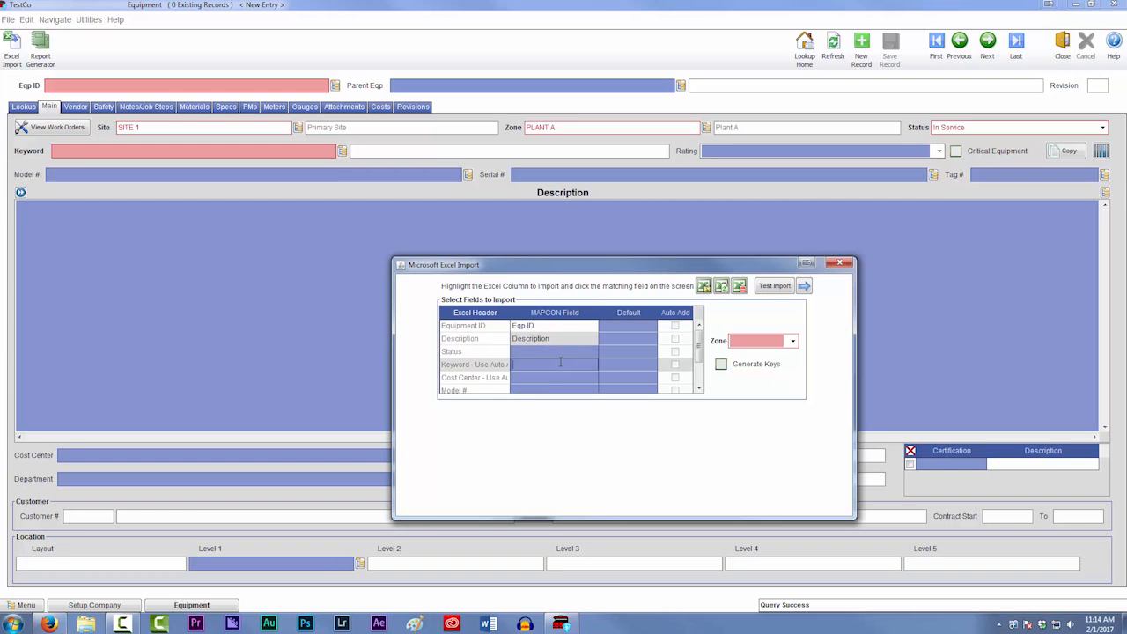
{"action": "left_click", "coordinate": [284, 153]}
{"action": "left_click", "coordinate": [582, 377]}
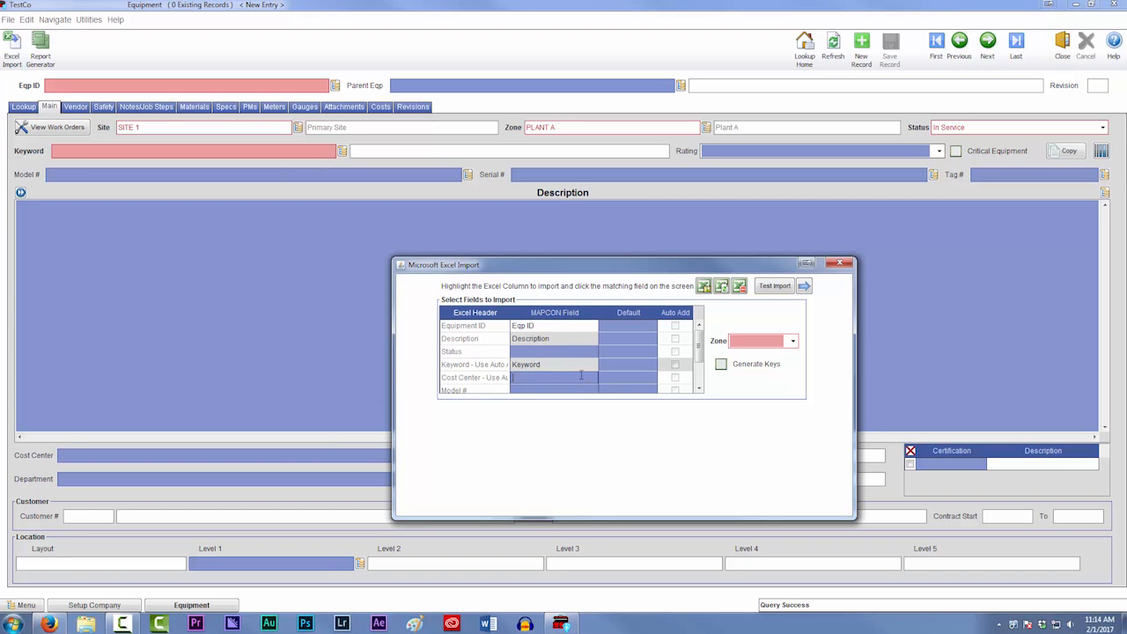
{"action": "left_click", "coordinate": [378, 453]}
{"action": "left_click", "coordinate": [675, 375]}
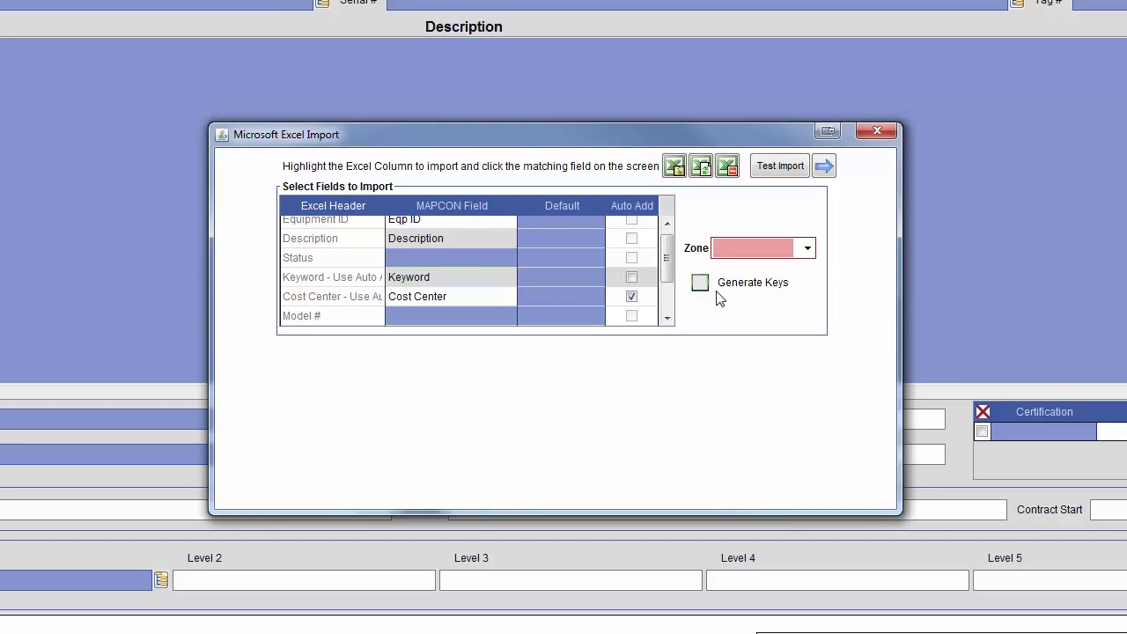
Step: Set the import zone to PLANT A and run the import test, agreeing to save the definition
{"action": "left_click", "coordinate": [805, 248]}
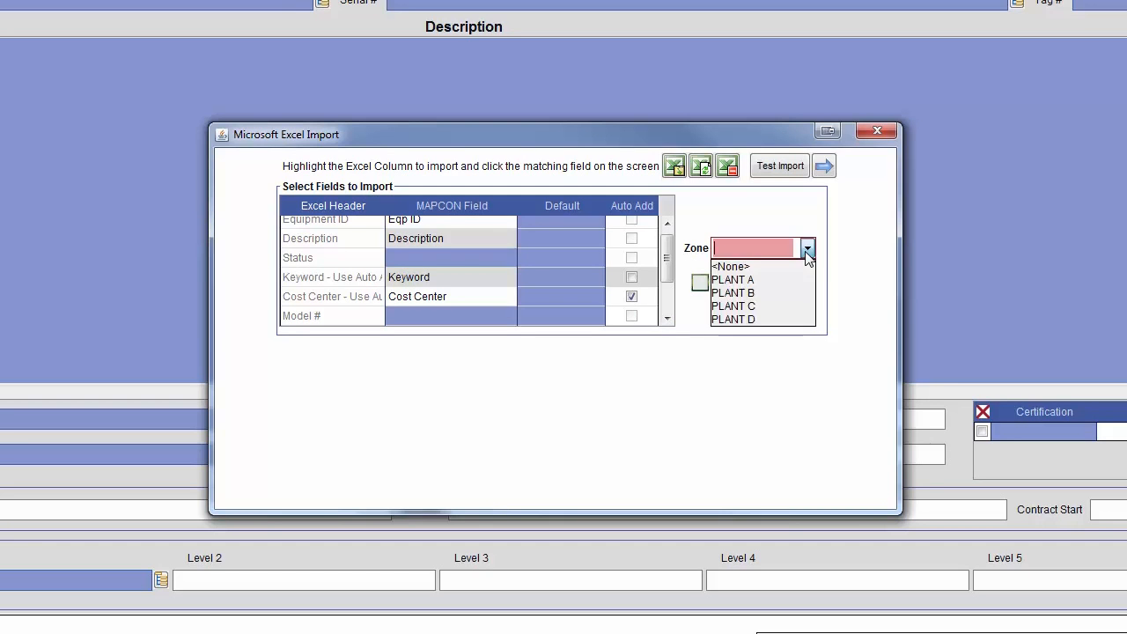
{"action": "left_click", "coordinate": [749, 280]}
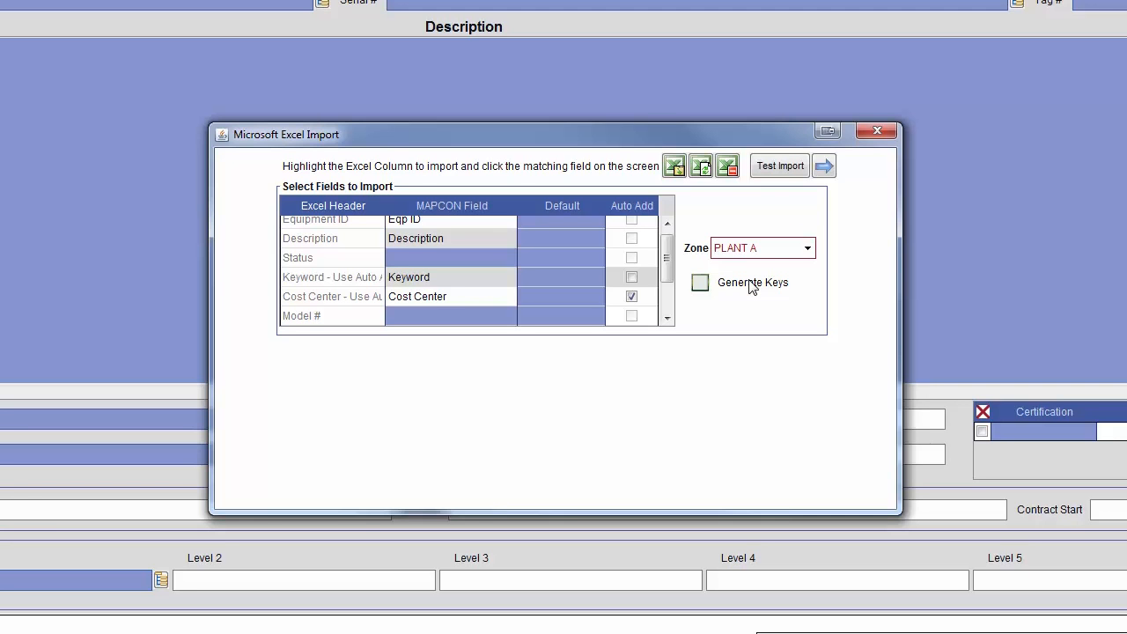
{"action": "left_click", "coordinate": [825, 166]}
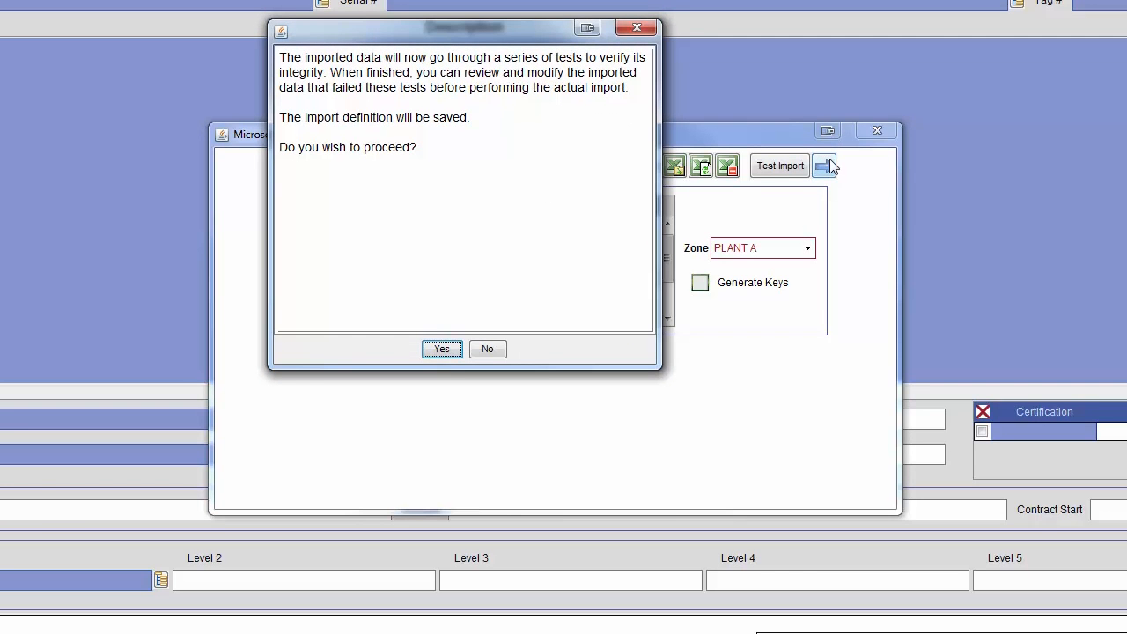
{"action": "left_click", "coordinate": [442, 349]}
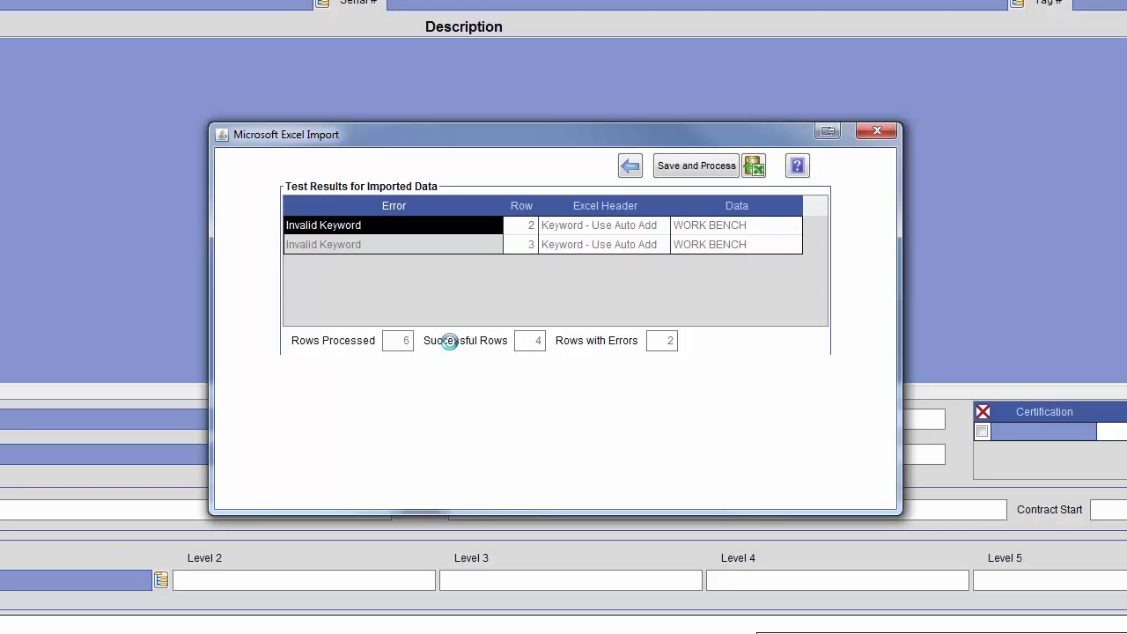
Step: Close the import from the test results and check the Keyword column in the Data Import for MAPCON TestCo workbook in Excel
{"action": "left_click", "coordinate": [631, 167]}
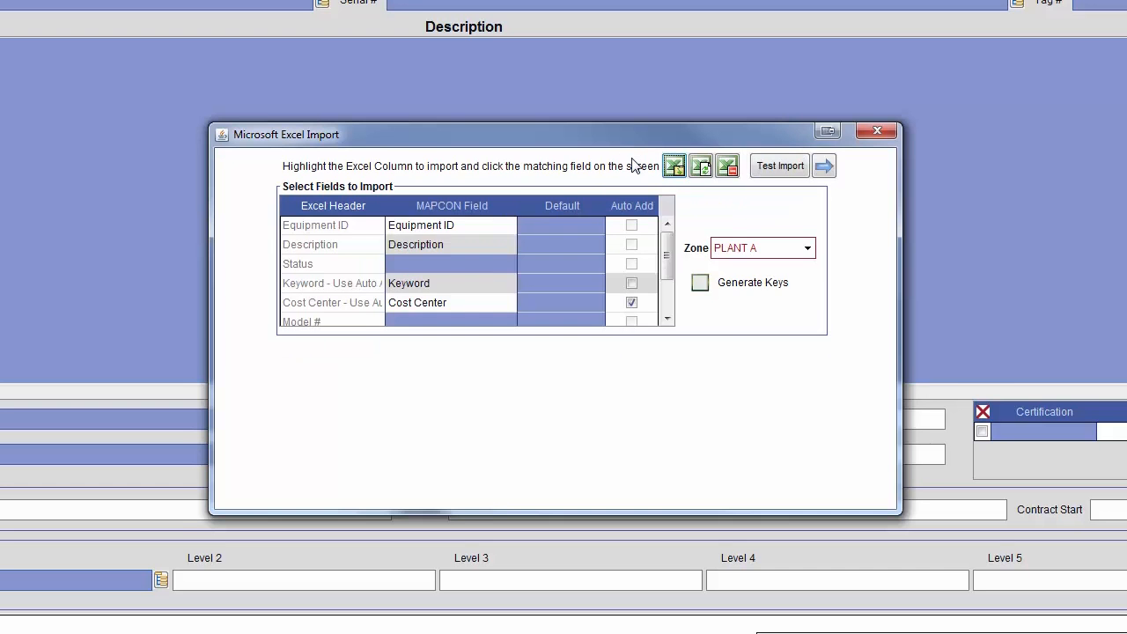
{"action": "left_click", "coordinate": [840, 263]}
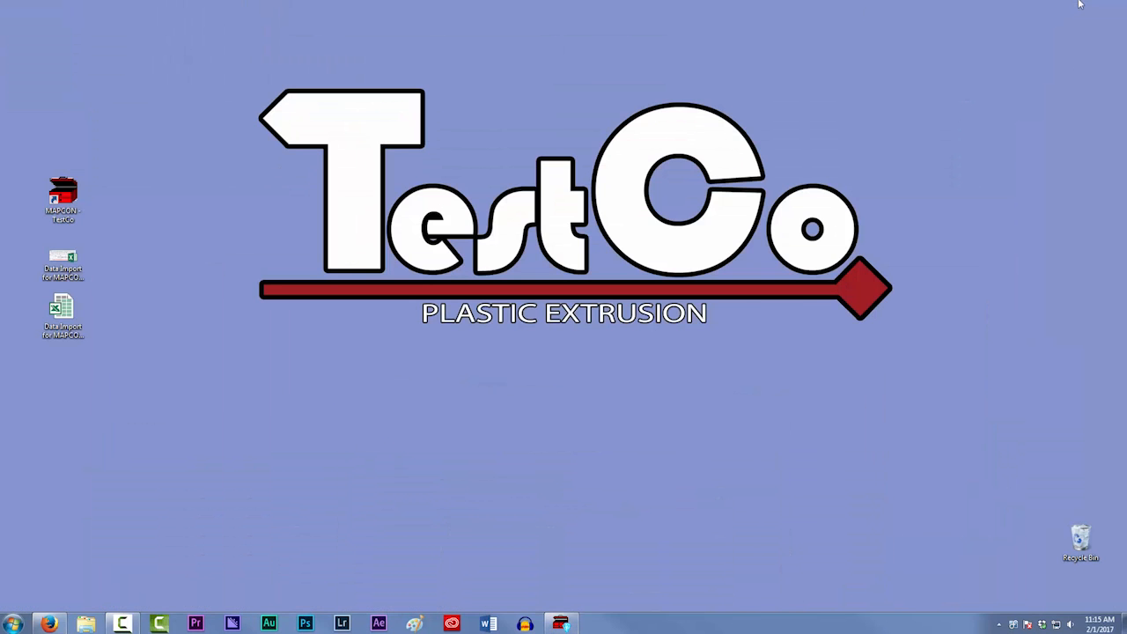
{"action": "double_click", "coordinate": [64, 312]}
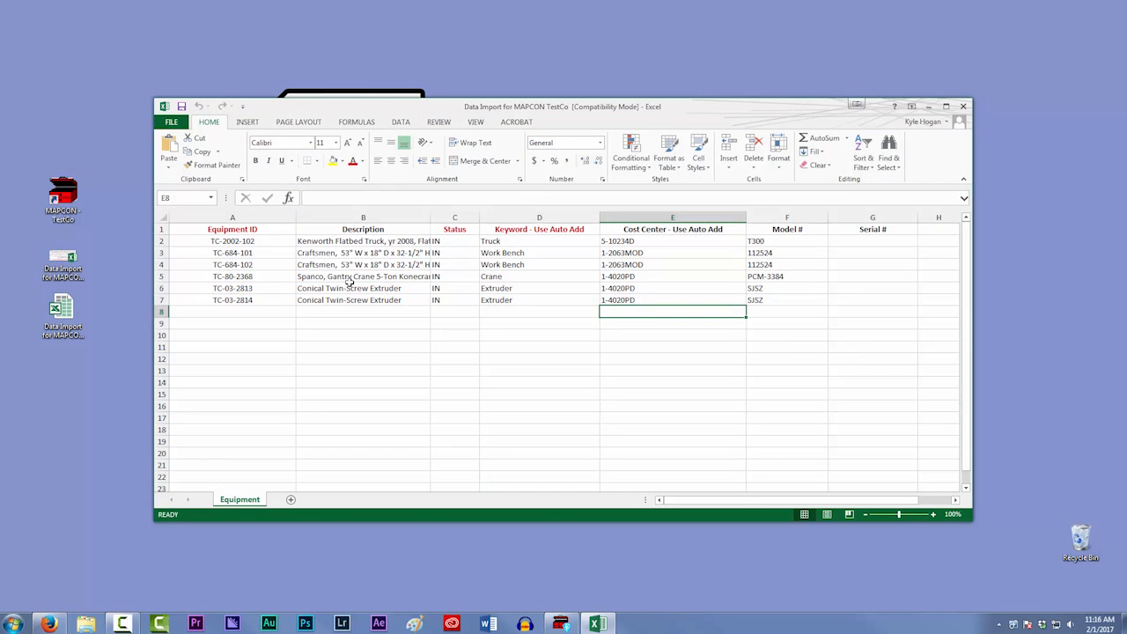
{"action": "left_click", "coordinate": [539, 264]}
{"action": "left_click", "coordinate": [539, 288]}
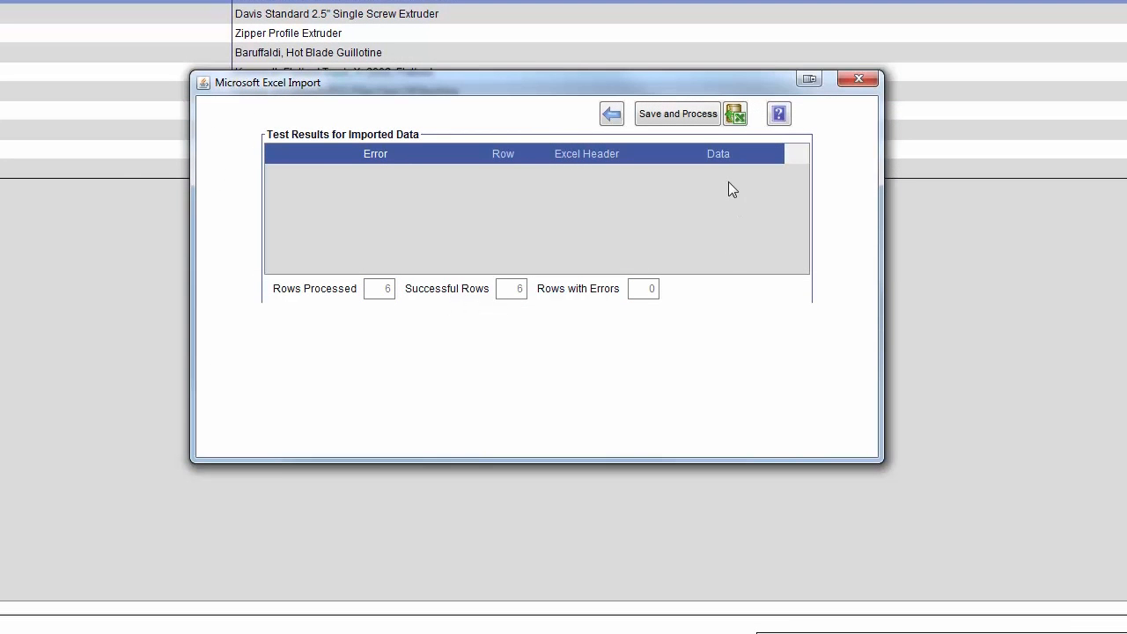
Step: Save and process the tested equipment data in MAPCON, then close the import window
{"action": "left_click", "coordinate": [702, 116]}
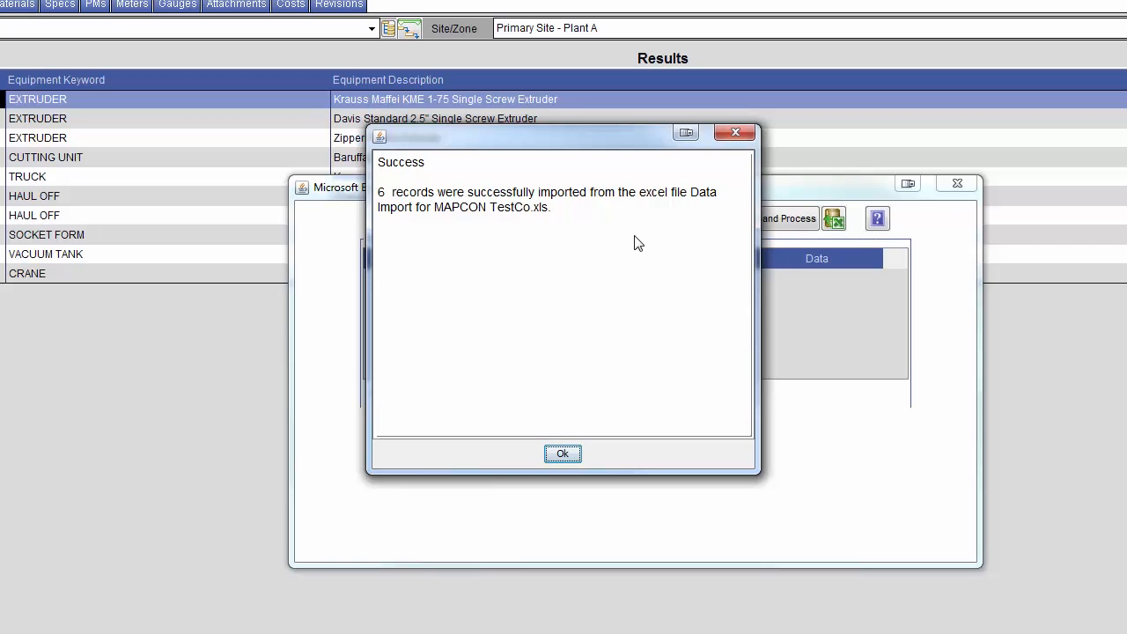
{"action": "left_click", "coordinate": [569, 452]}
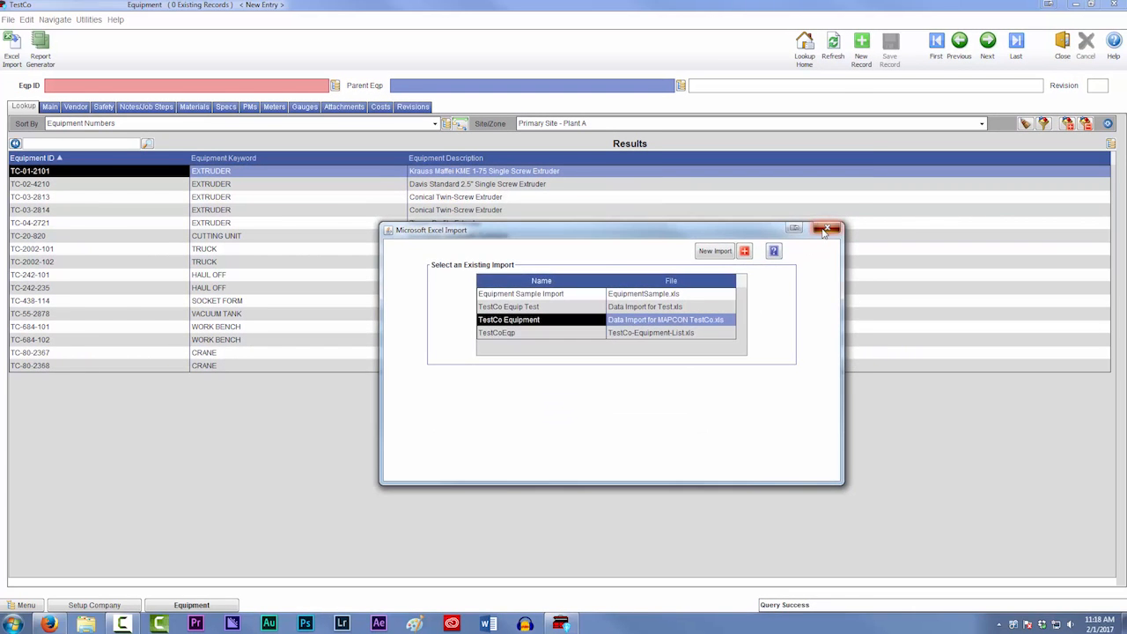
{"action": "left_click", "coordinate": [824, 230]}
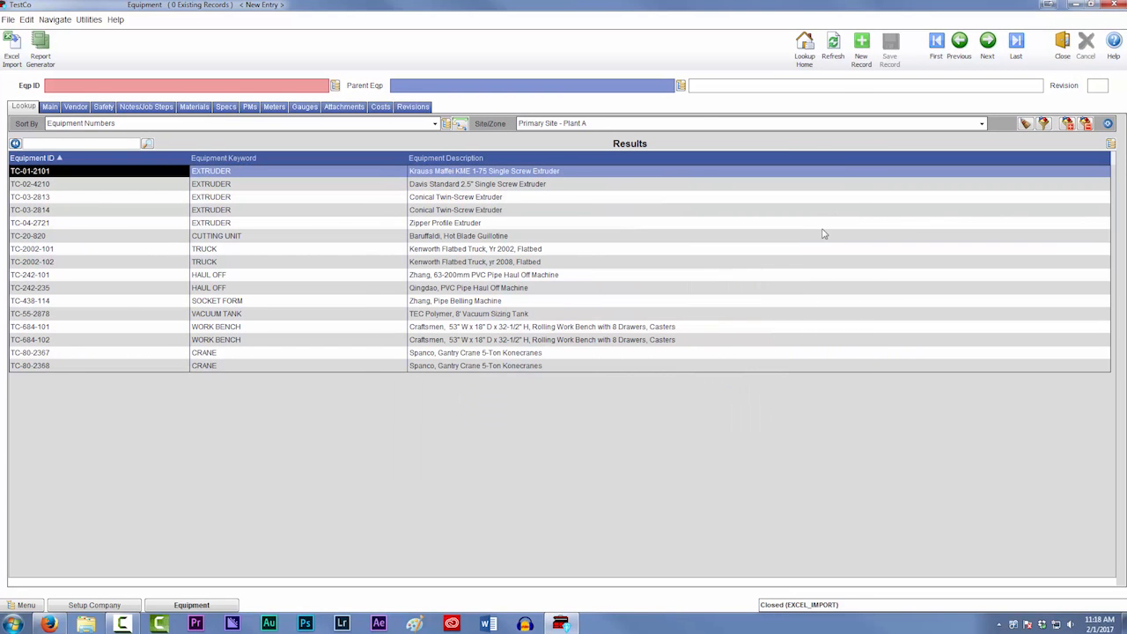